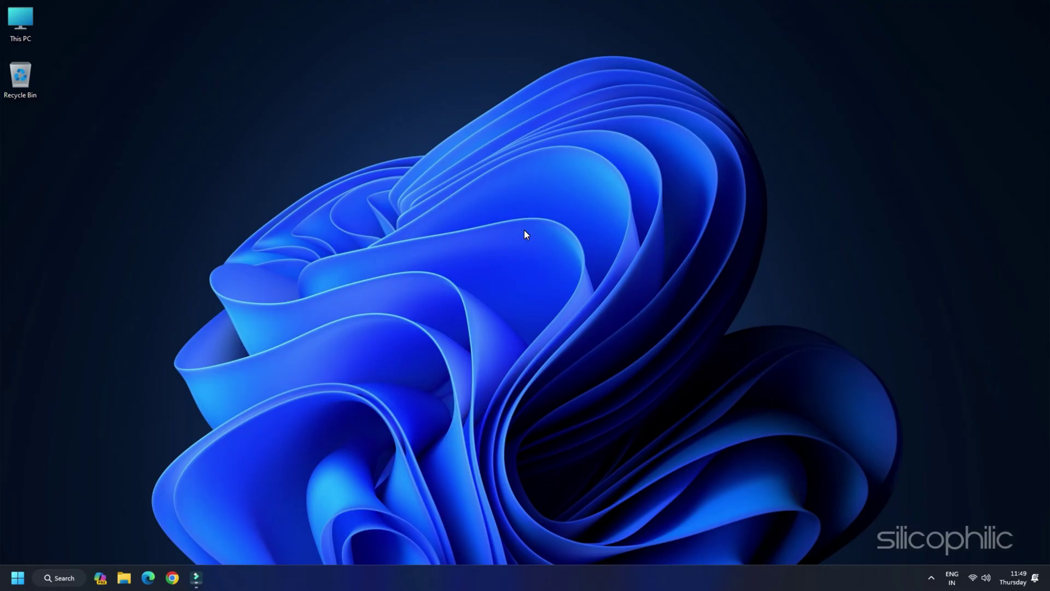
Bring up the Alt+Tab switcher listing the Word, Chrome and File Explorer windows.
{"action": "key", "text": "alt+Tab"}
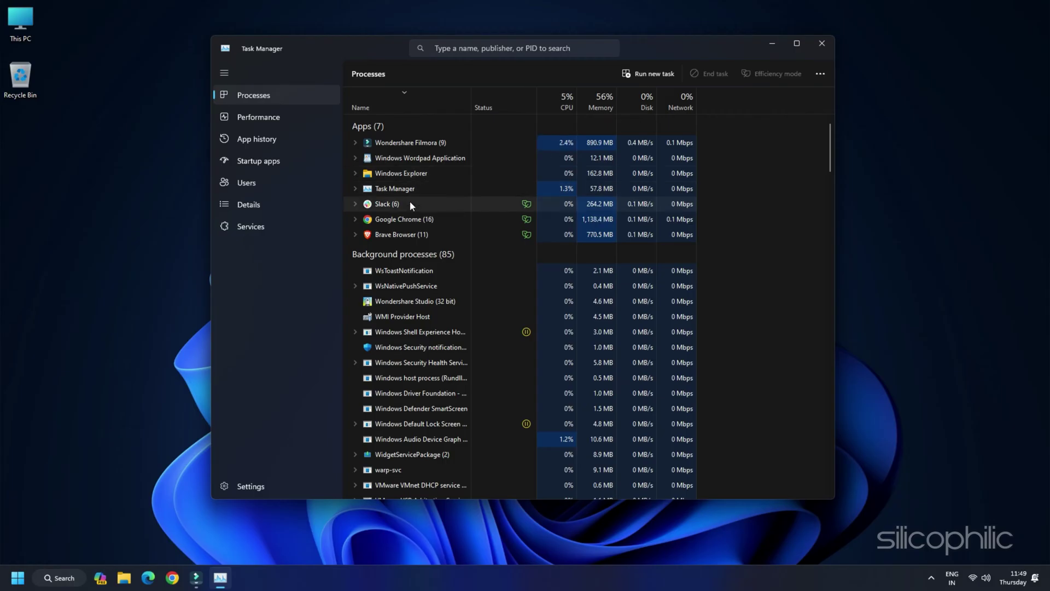
End the Brave Browser task in Task Manager, then close Task Manager.
{"action": "right_click", "coordinate": [418, 234]}
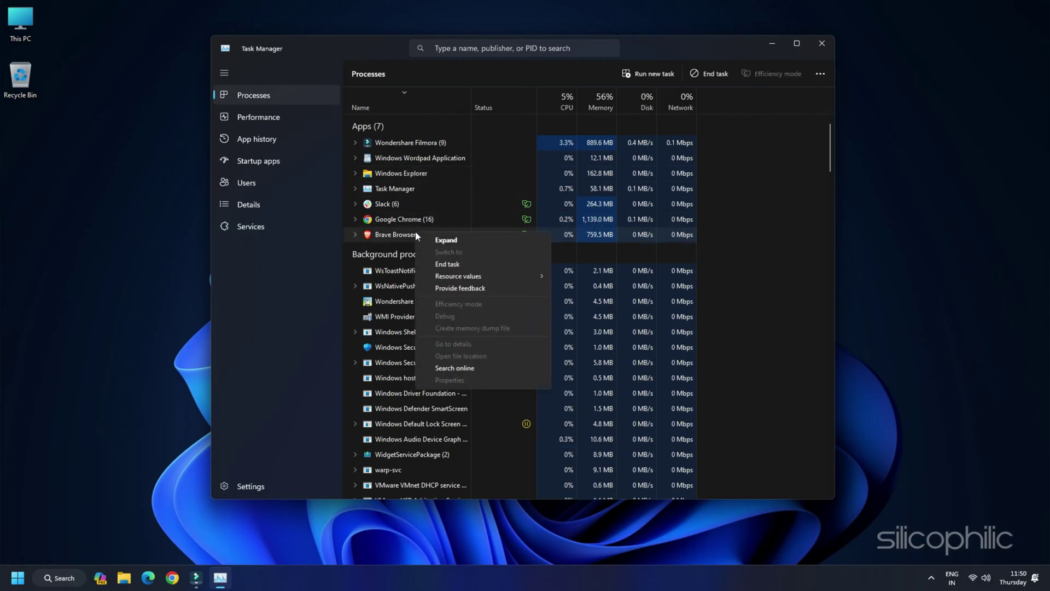
{"action": "left_click", "coordinate": [468, 264]}
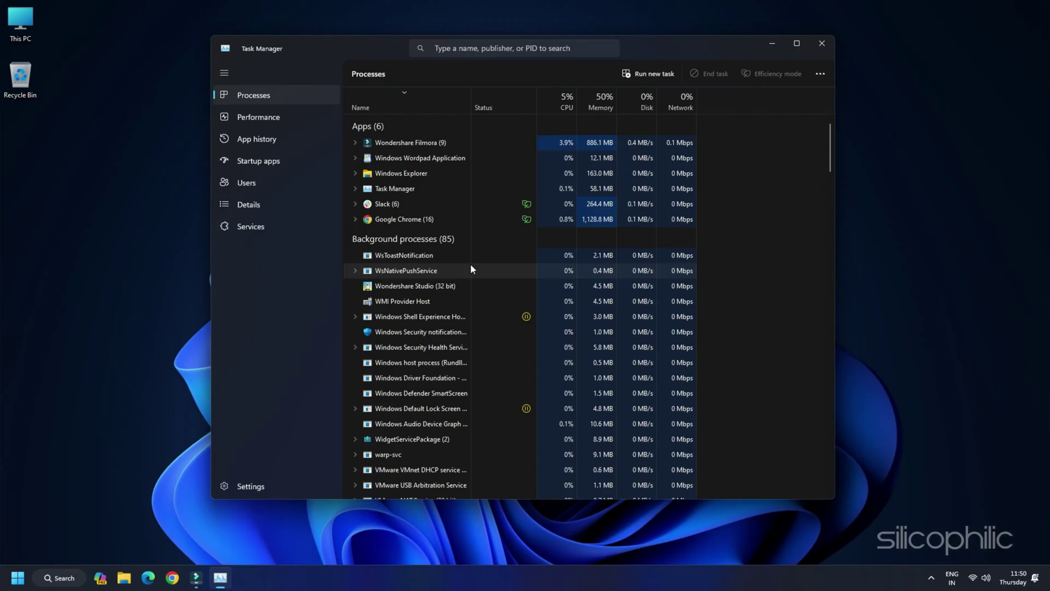
{"action": "left_click", "coordinate": [822, 43]}
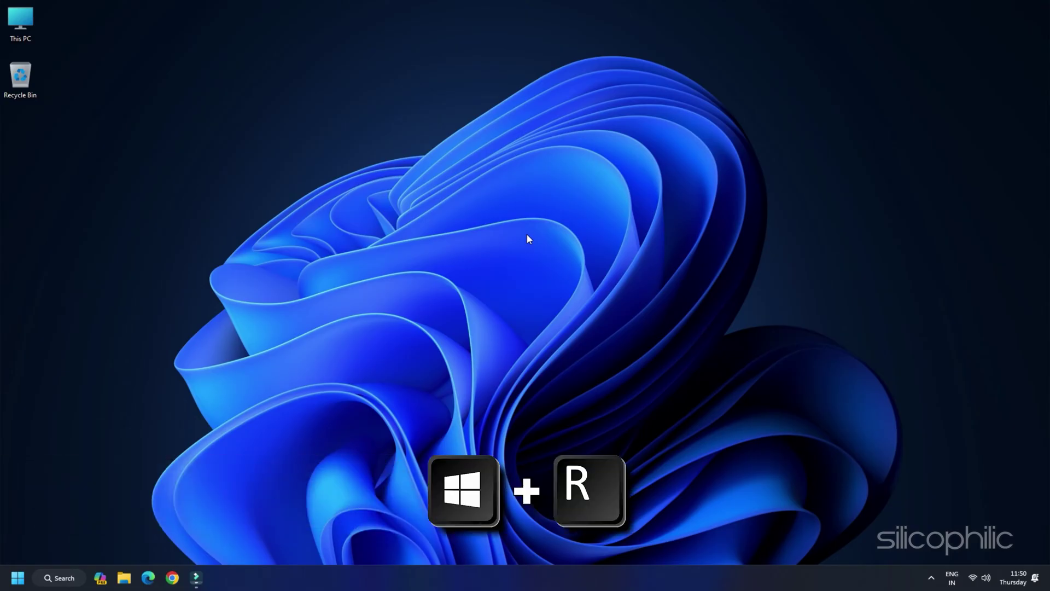
Start Word in safe mode with 'winword /safe' from the Run dialog.
{"action": "key", "text": "super+r"}
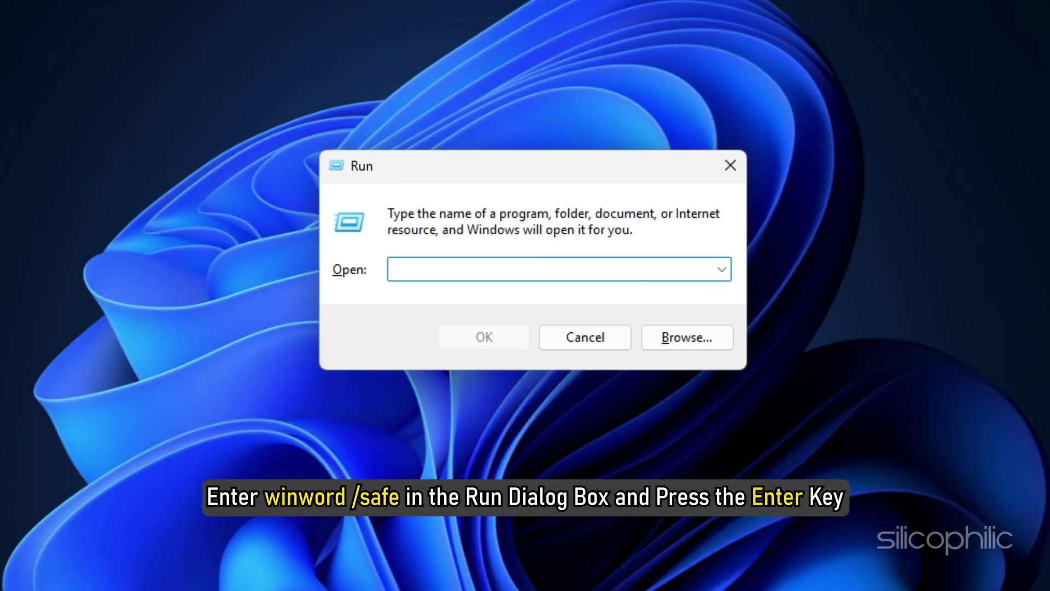
{"action": "type", "text": "winword /safe"}
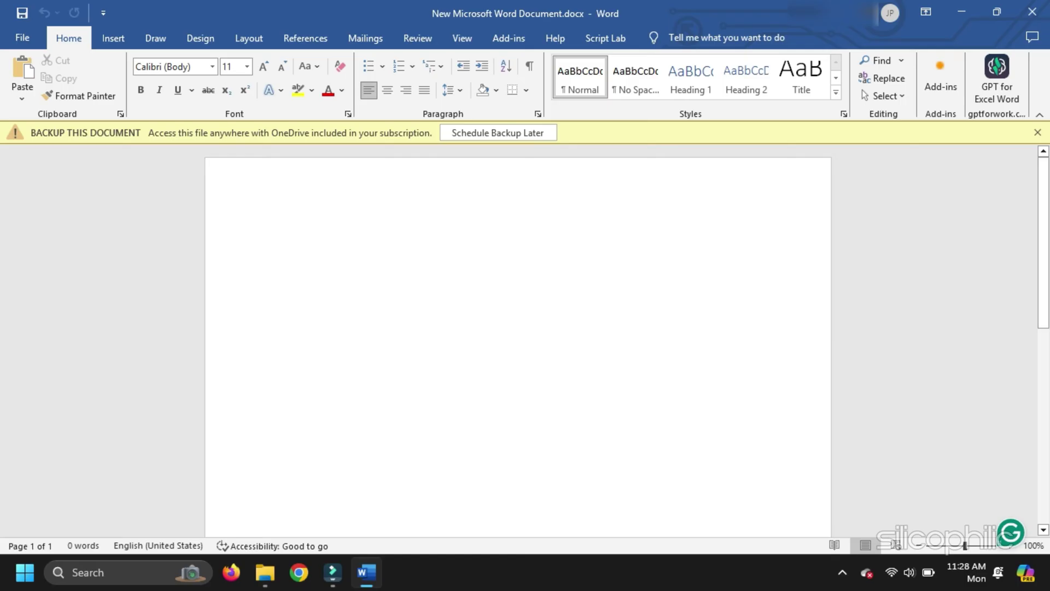
Check the View tab of the safe-mode Word document.
{"action": "key", "text": "alt+w"}
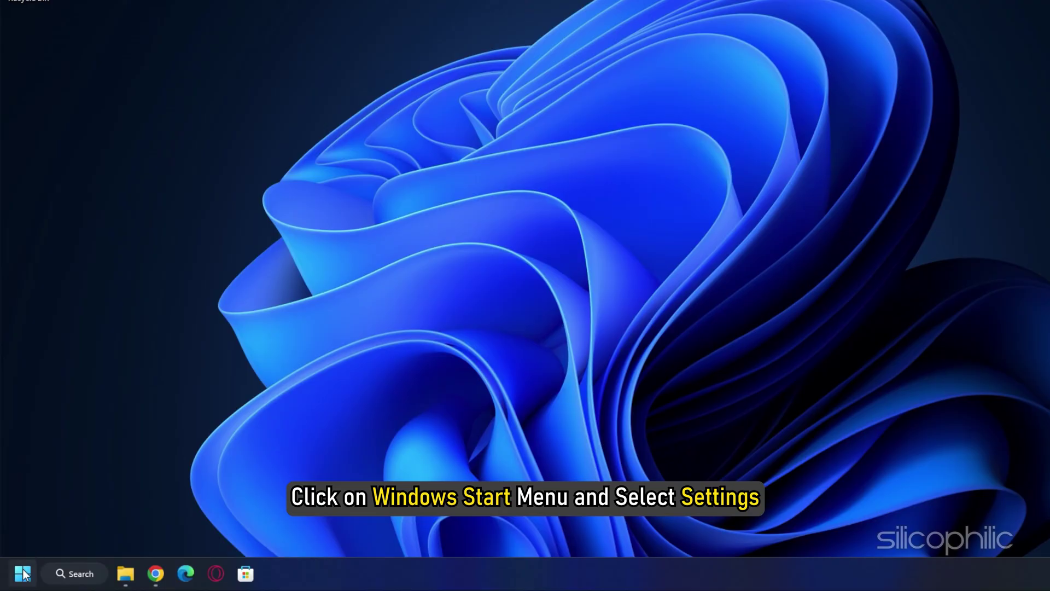
Search 'office' in Settings' Installed apps list to find Microsoft 365.
{"action": "left_click", "coordinate": [24, 572]}
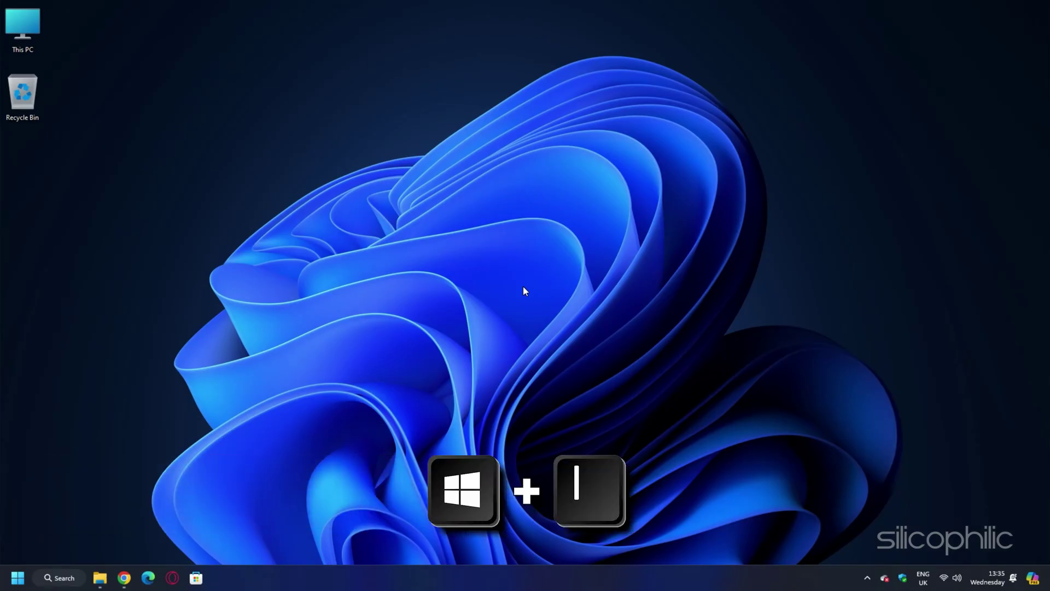
{"action": "key", "text": "super+i"}
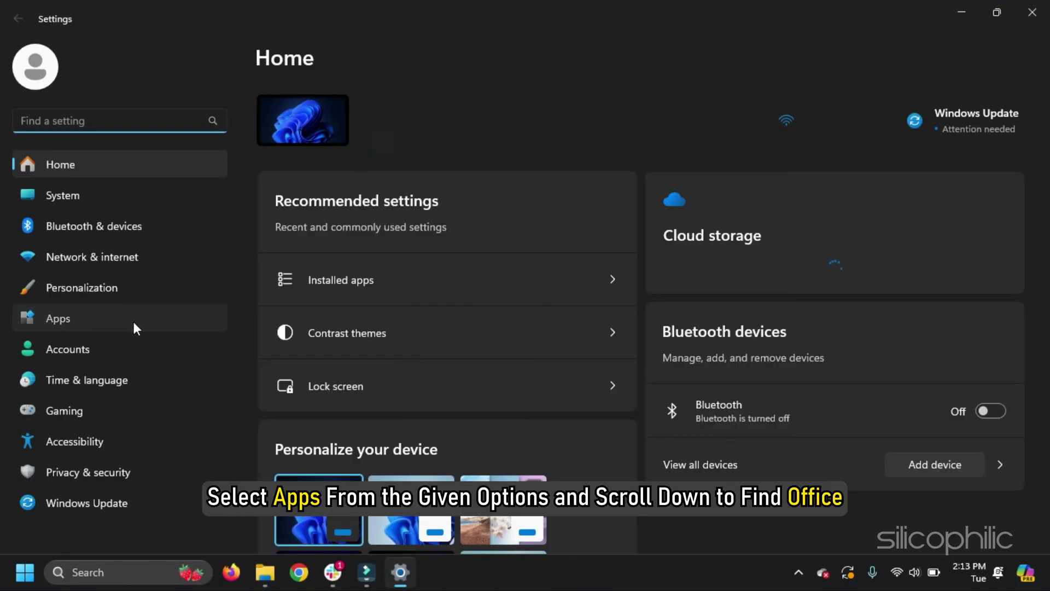
{"action": "left_click", "coordinate": [132, 319]}
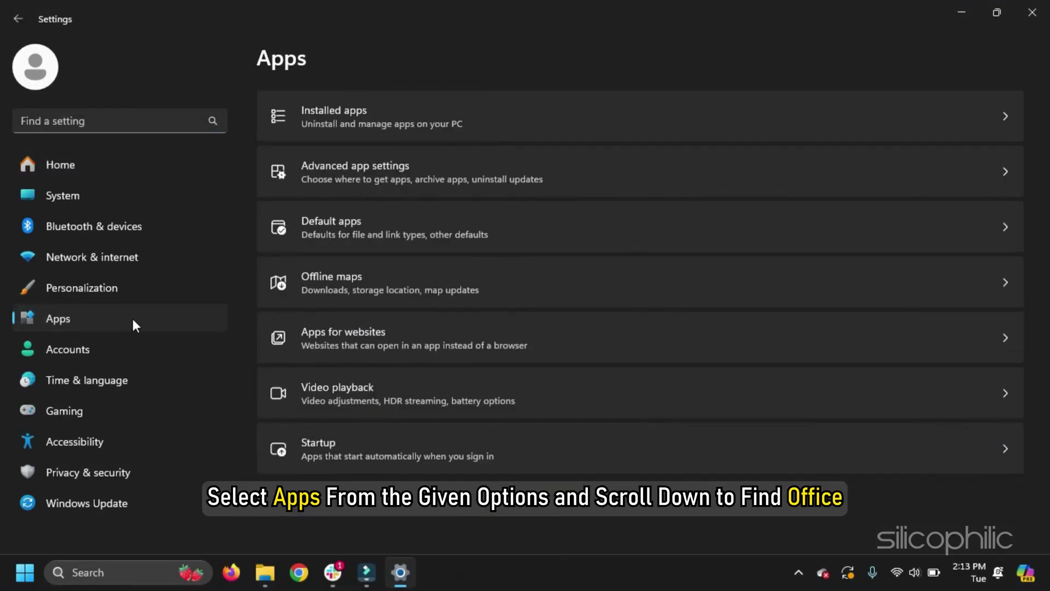
{"action": "left_click", "coordinate": [459, 128]}
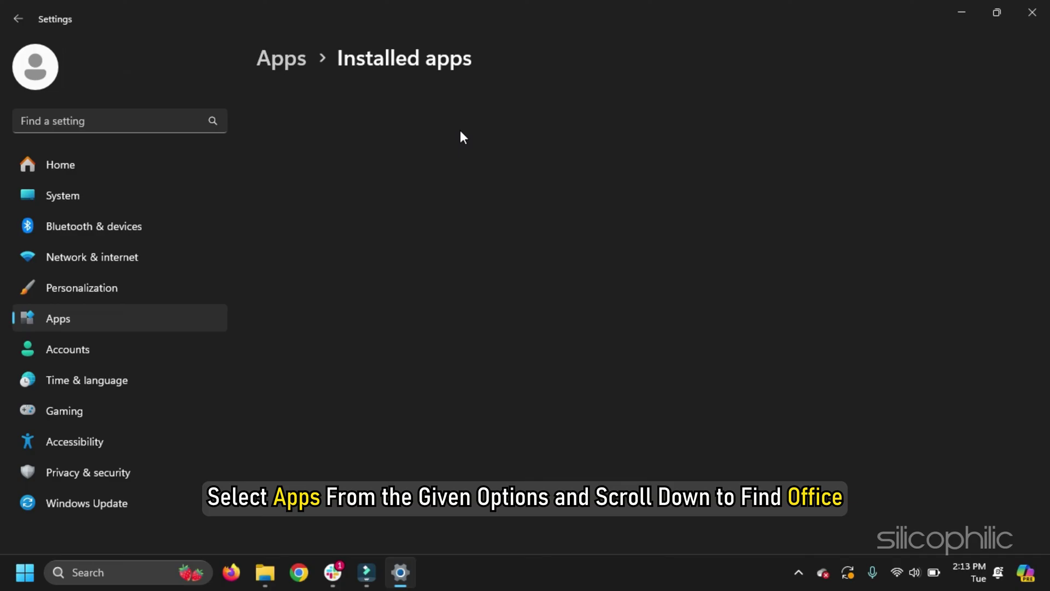
{"action": "left_click", "coordinate": [378, 98]}
{"action": "type", "text": "office"}
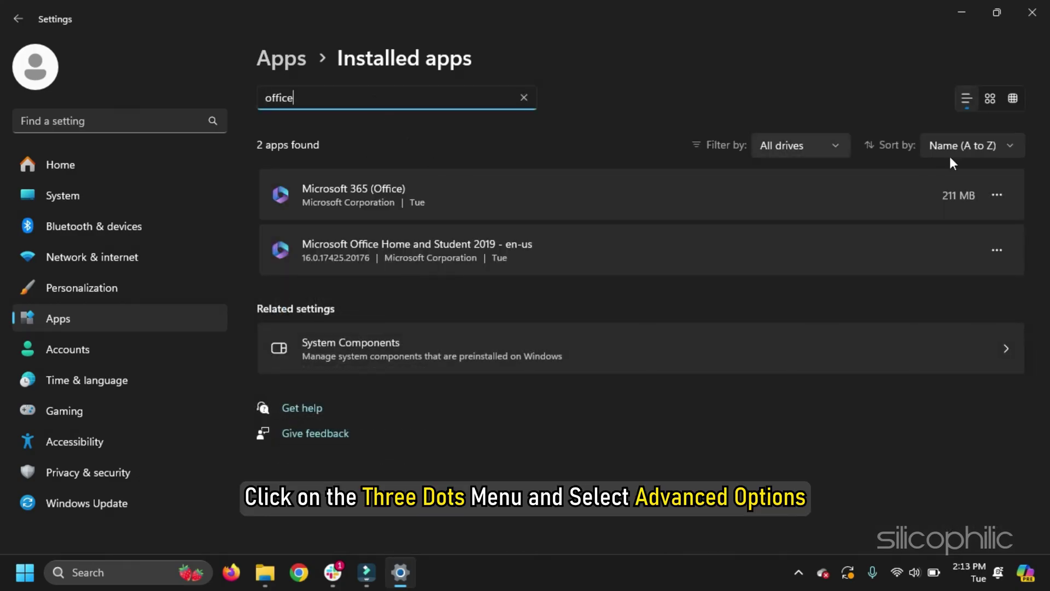
Repair, then reset, Microsoft 365 (Office) from its Advanced options.
{"action": "left_click", "coordinate": [996, 195]}
{"action": "left_click", "coordinate": [834, 228]}
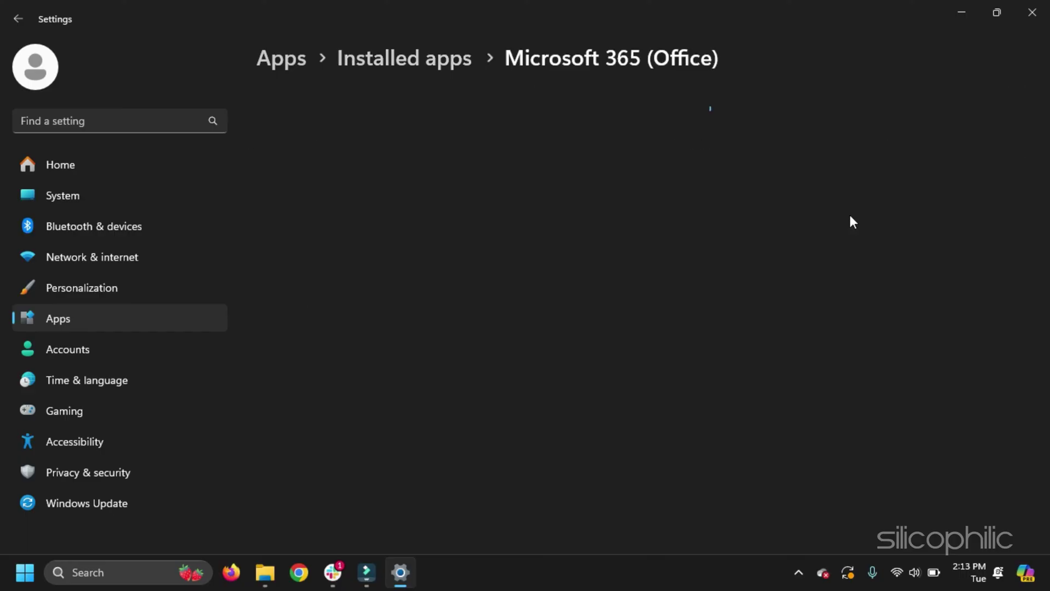
{"action": "scroll", "coordinate": [536, 253], "scroll_direction": "down", "scroll_amount": 5}
{"action": "scroll", "coordinate": [539, 249], "scroll_direction": "down", "scroll_amount": 5}
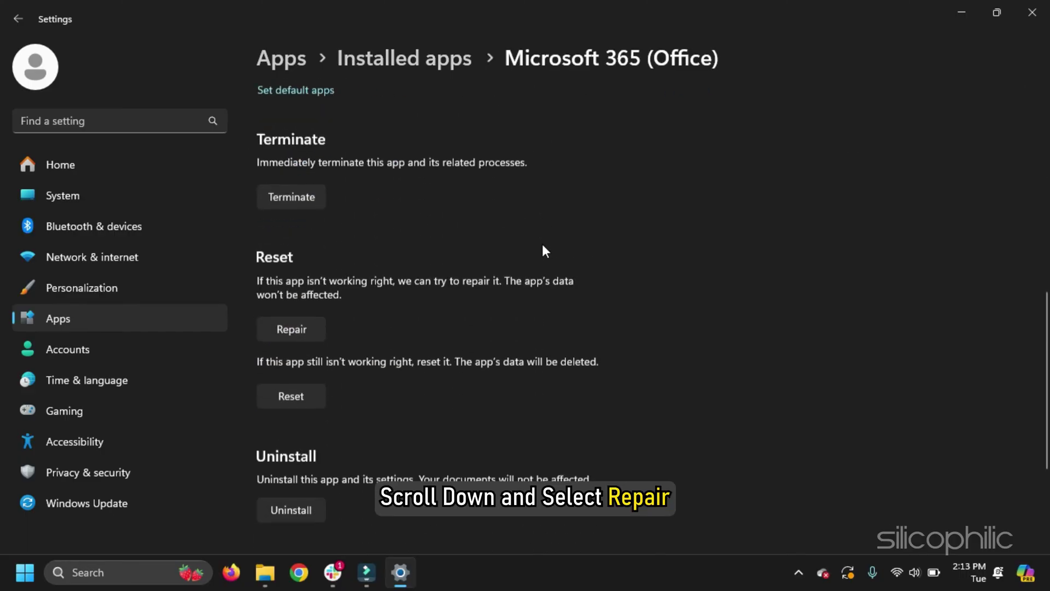
{"action": "left_click", "coordinate": [309, 278]}
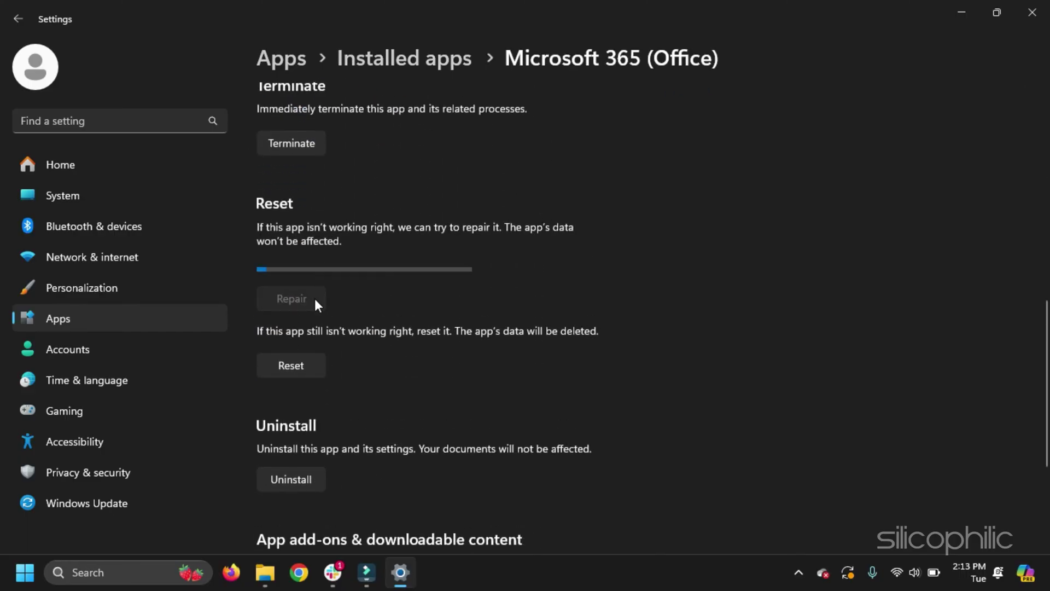
{"action": "left_click", "coordinate": [313, 345]}
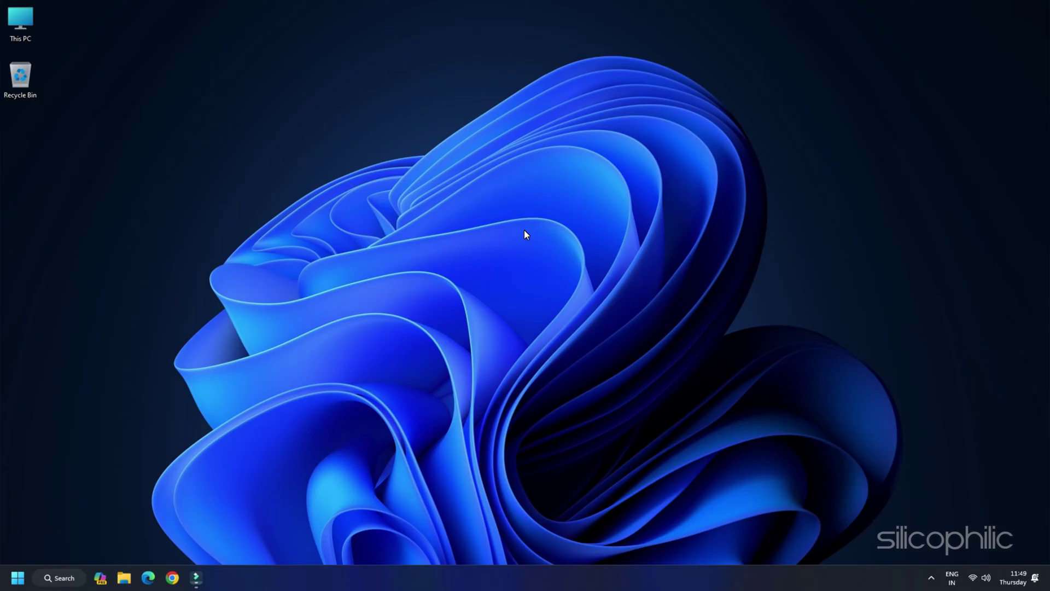
Run msconfig, hide all Microsoft services and disable all remaining services.
{"action": "key", "text": "super+r"}
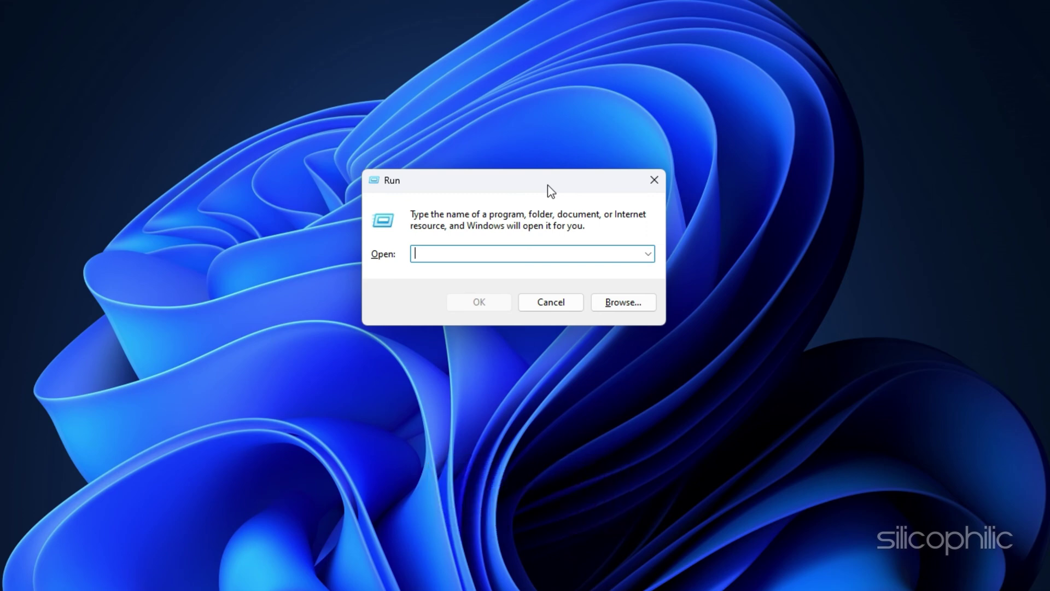
{"action": "type", "text": "msconfig"}
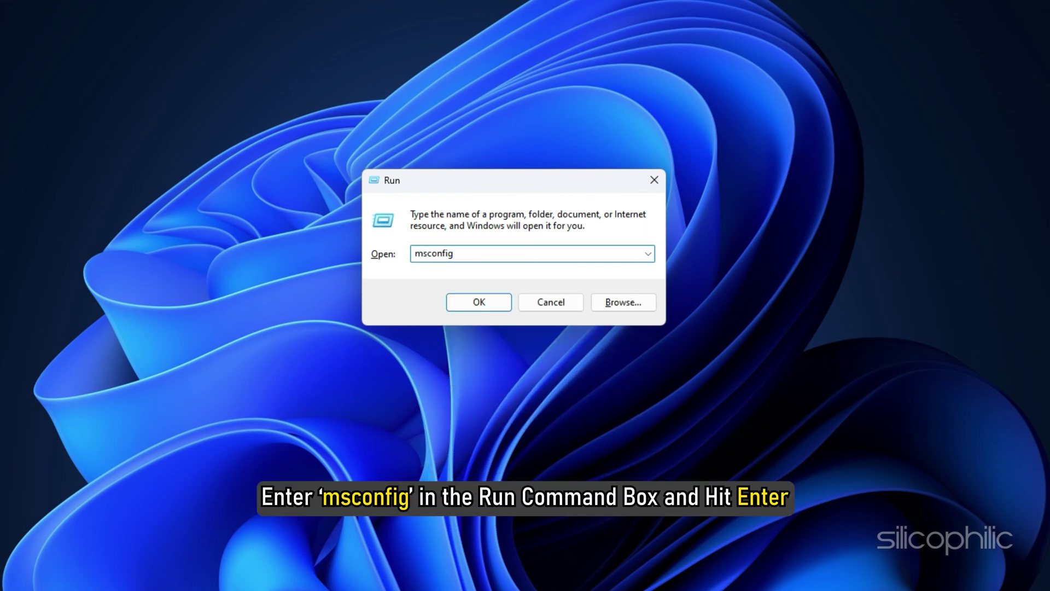
{"action": "key", "text": "Return"}
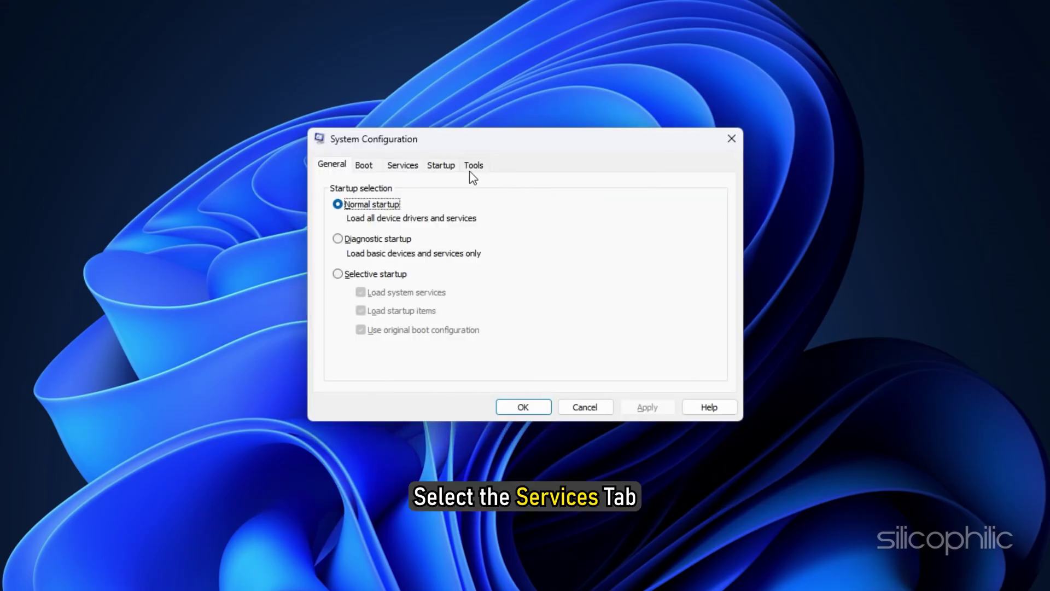
{"action": "left_click", "coordinate": [413, 170]}
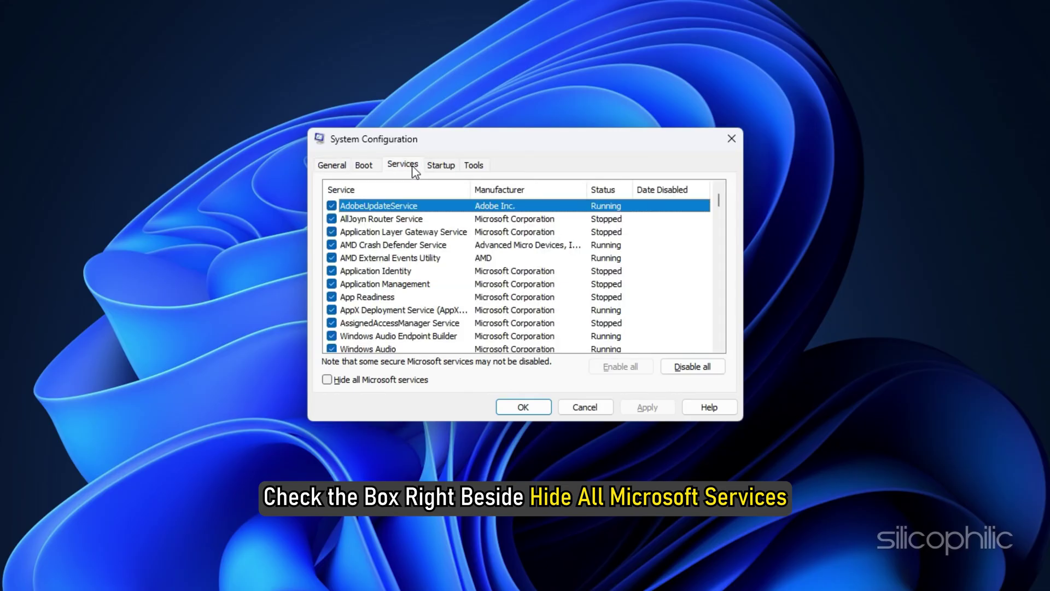
{"action": "left_click", "coordinate": [329, 380]}
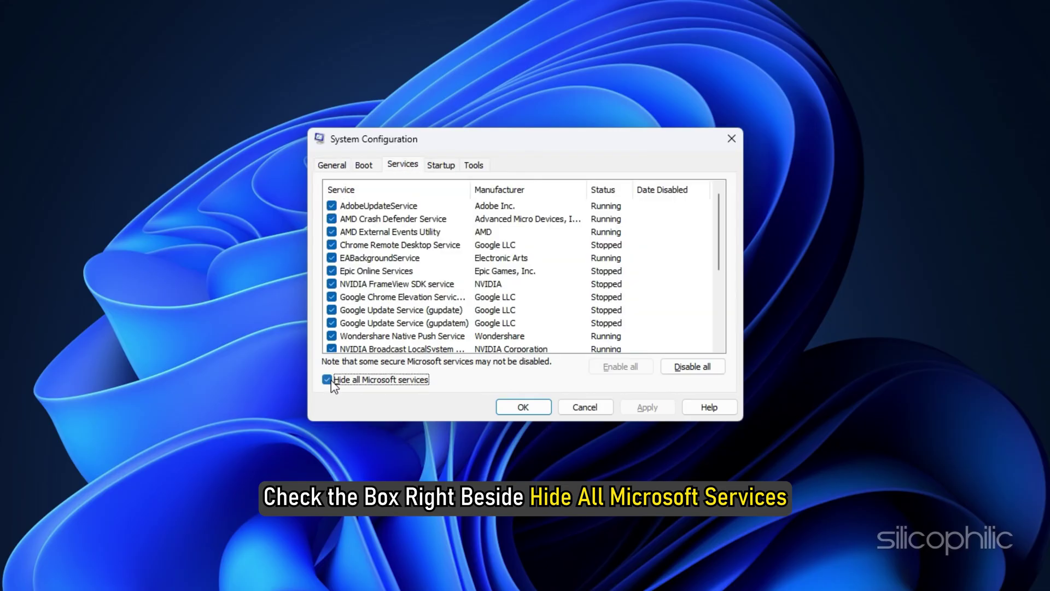
{"action": "left_click", "coordinate": [709, 371]}
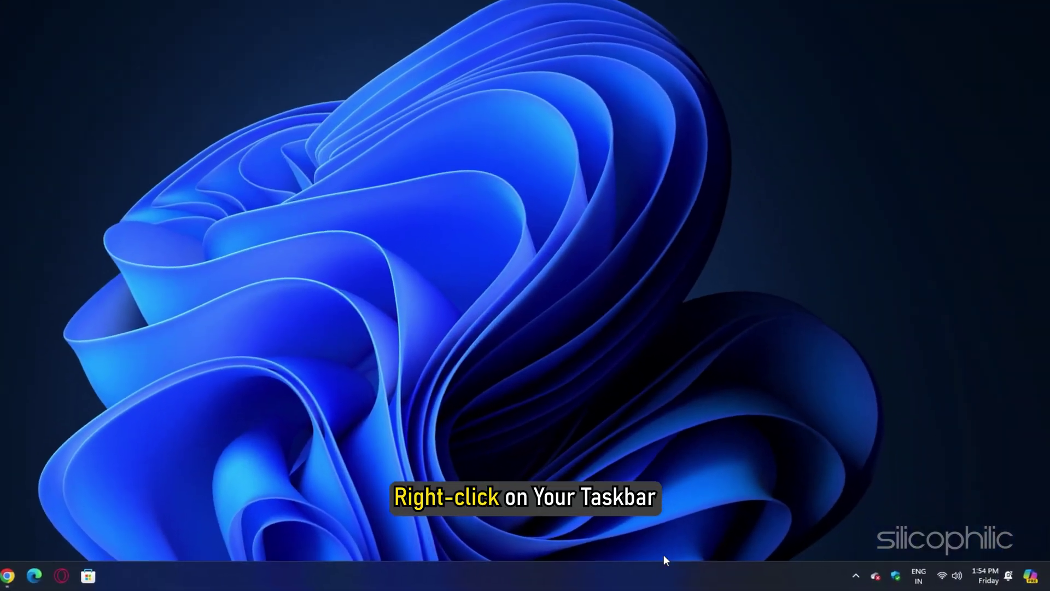
Disable the browser_assistant entry in Task Manager's Startup apps list.
{"action": "right_click", "coordinate": [667, 566]}
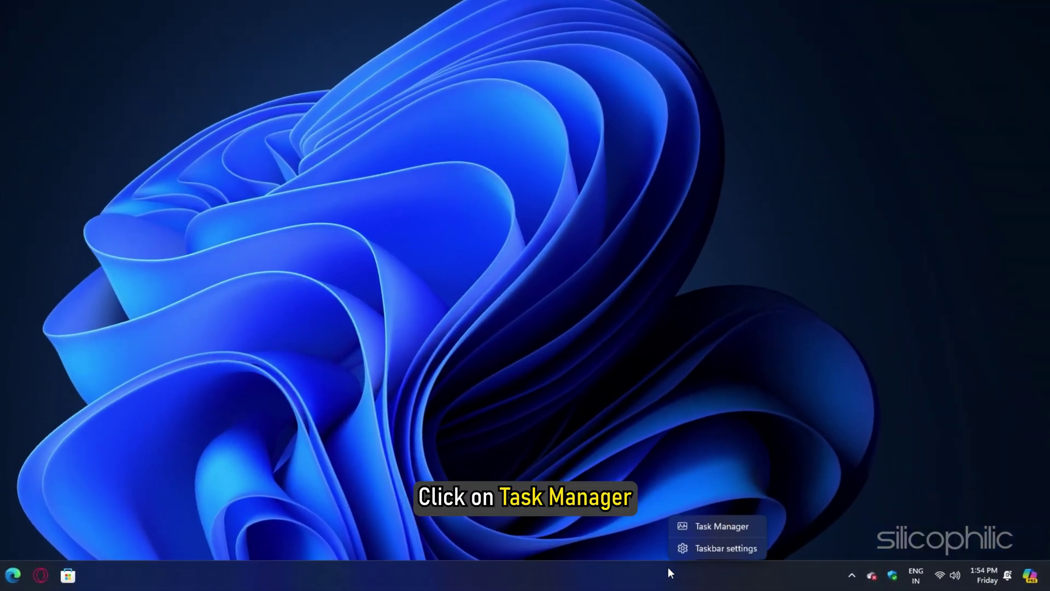
{"action": "left_click", "coordinate": [710, 526]}
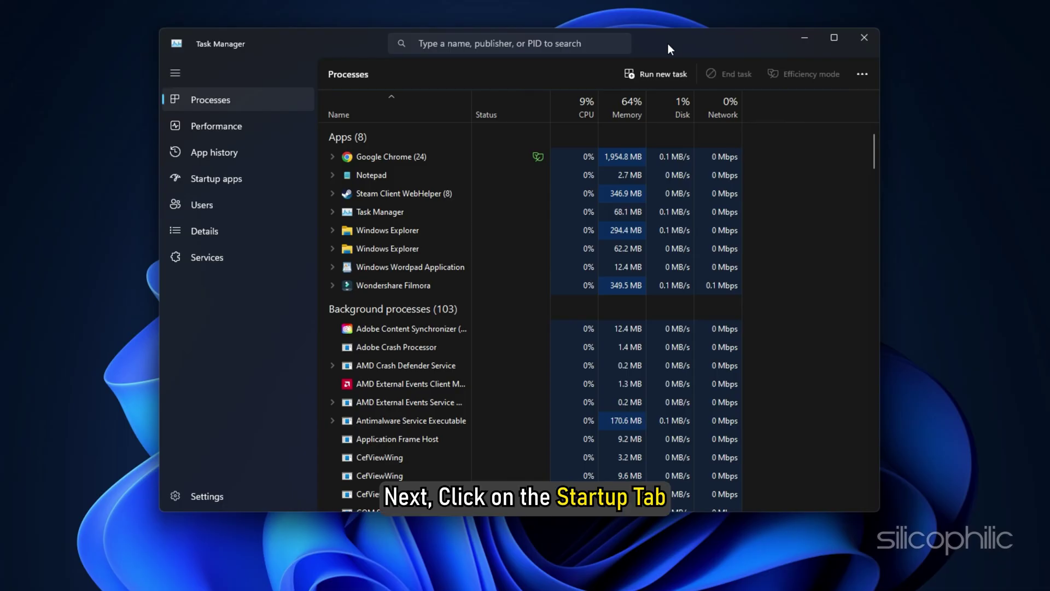
{"action": "left_click", "coordinate": [251, 183]}
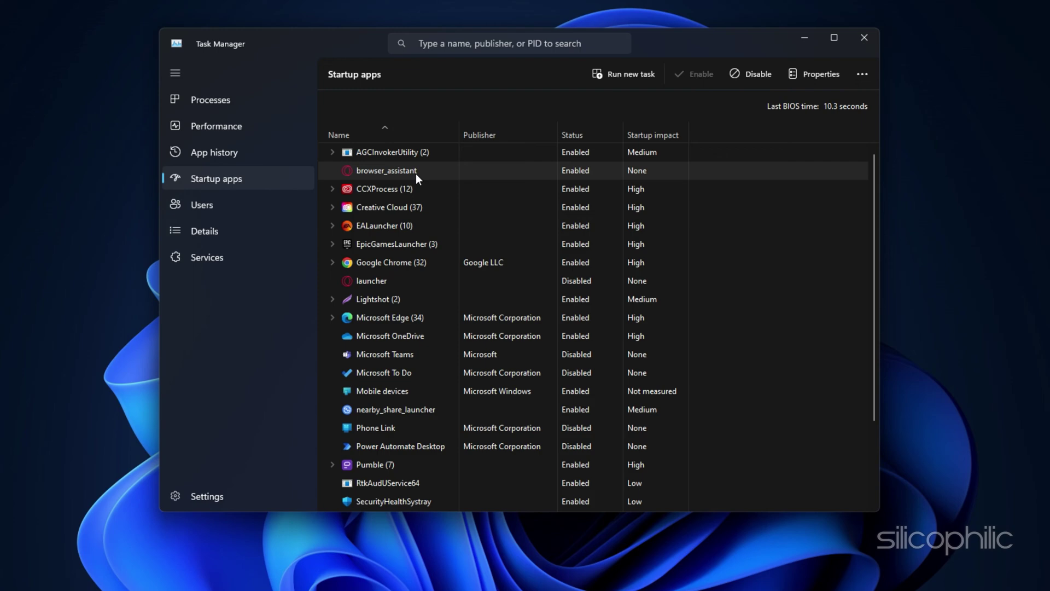
{"action": "left_click", "coordinate": [743, 74]}
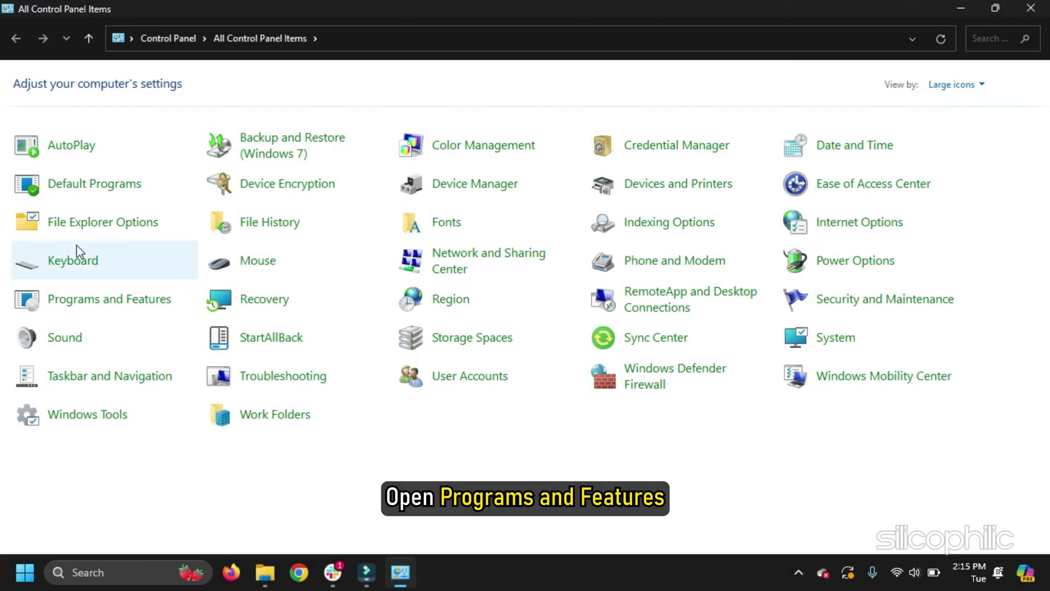
Start a repair of Microsoft Office Home and Student 2019 from Programs and Features.
{"action": "left_click", "coordinate": [113, 300]}
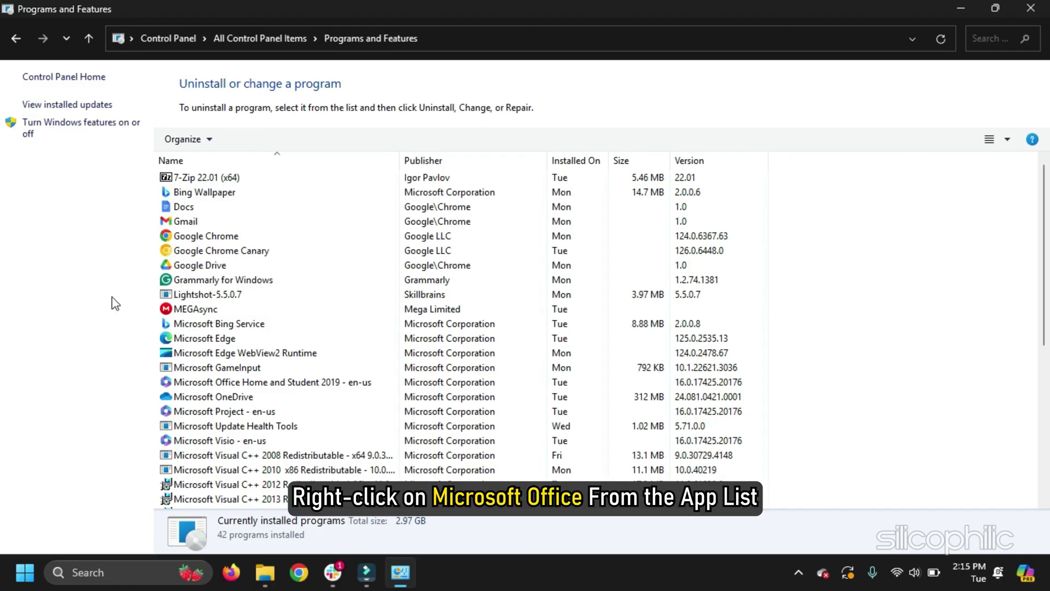
{"action": "right_click", "coordinate": [292, 386]}
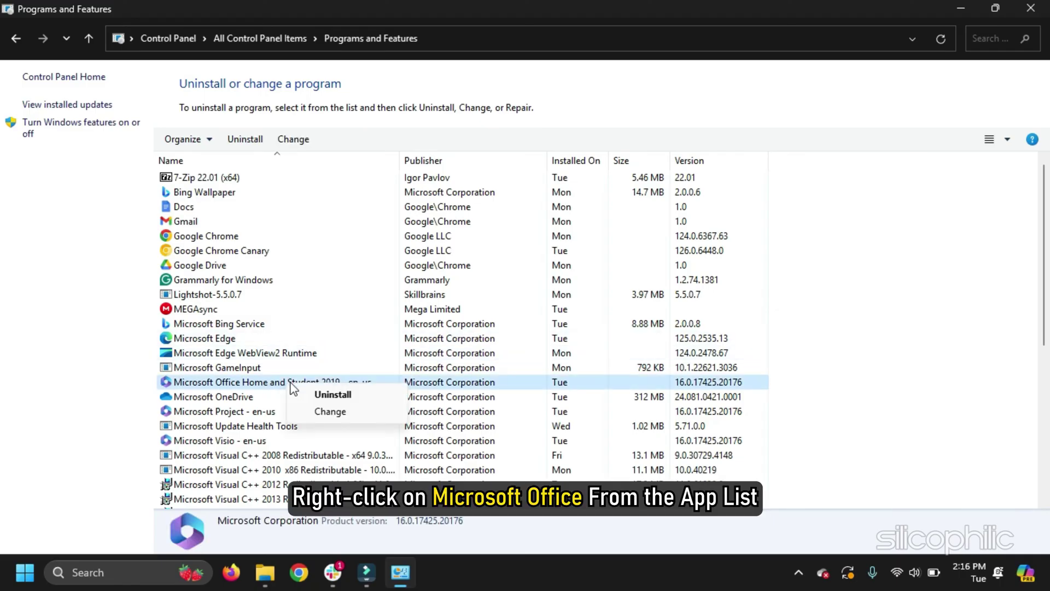
{"action": "left_click", "coordinate": [332, 412]}
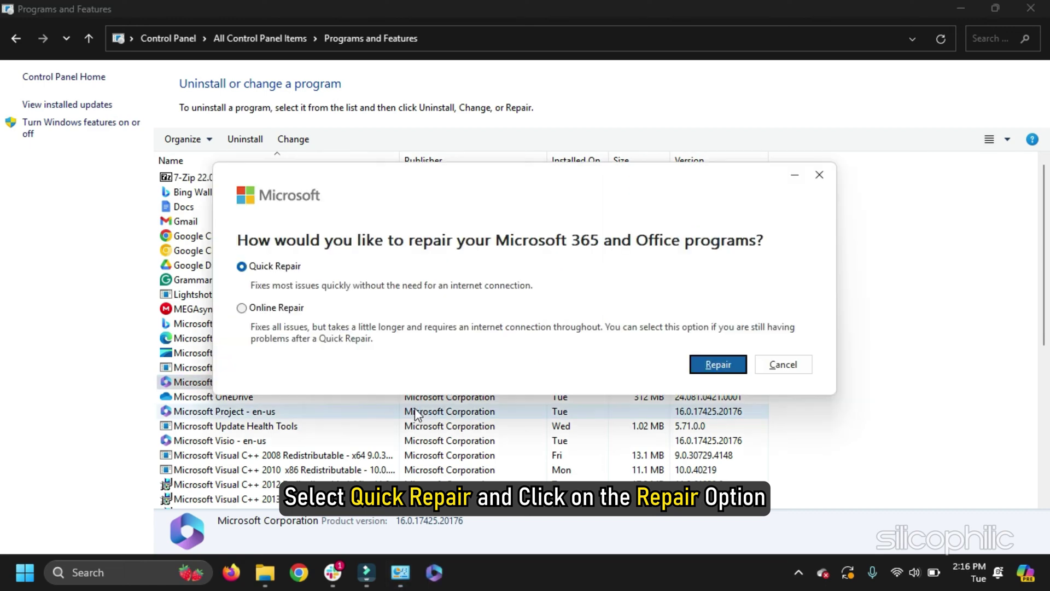
{"action": "left_click", "coordinate": [729, 372]}
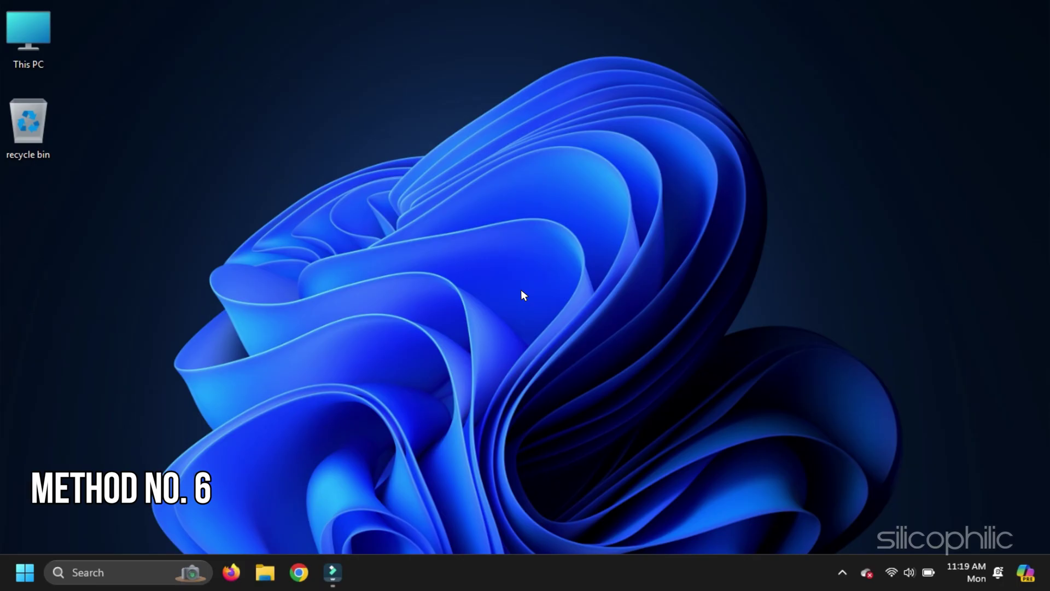
Go to Settings > Windows Update > Advanced options.
{"action": "key", "text": "super+i"}
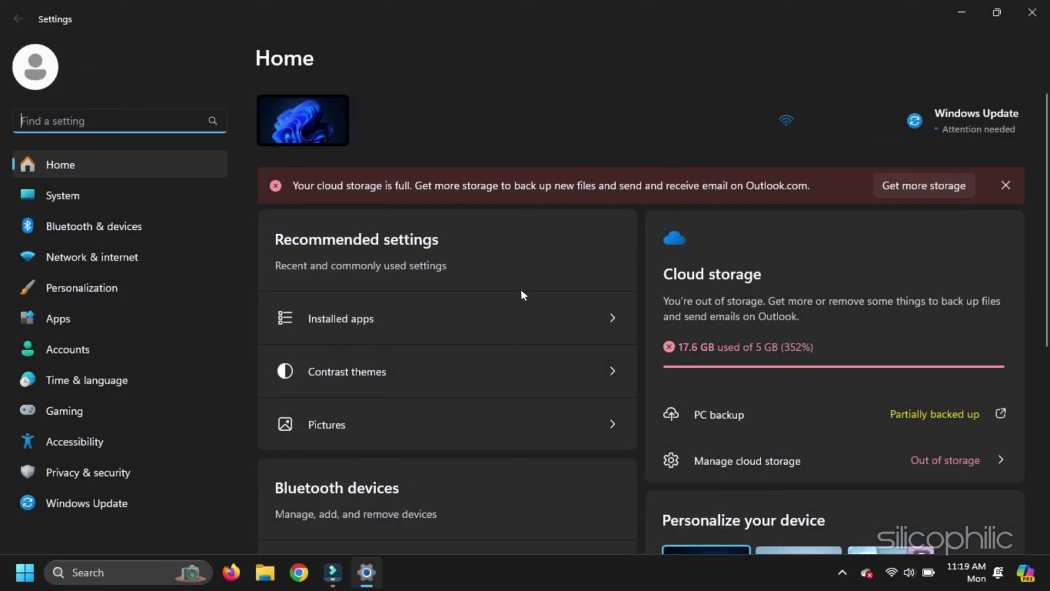
{"action": "left_click", "coordinate": [128, 501]}
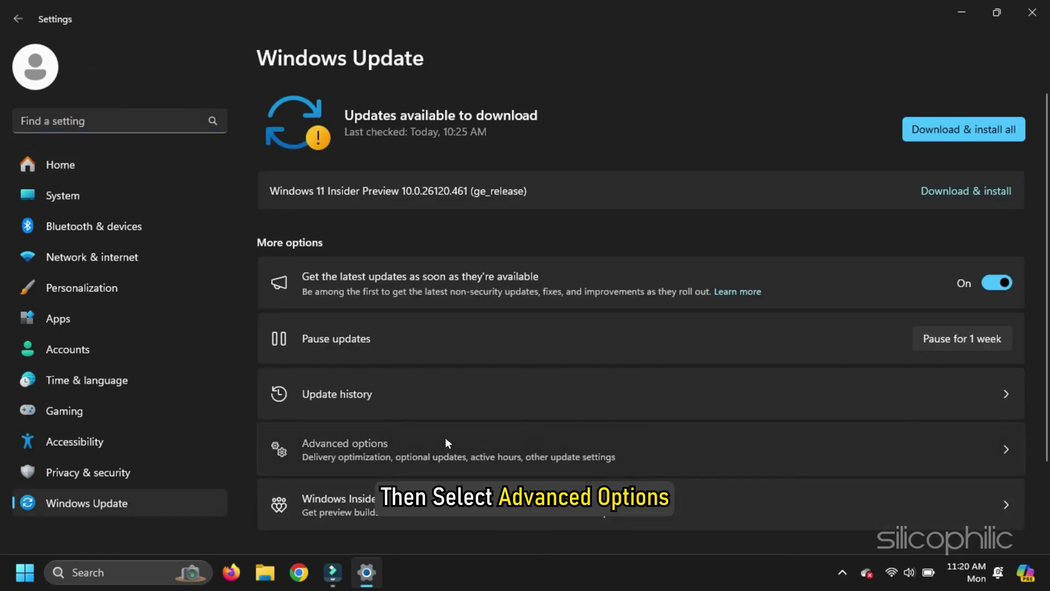
{"action": "left_click", "coordinate": [446, 443]}
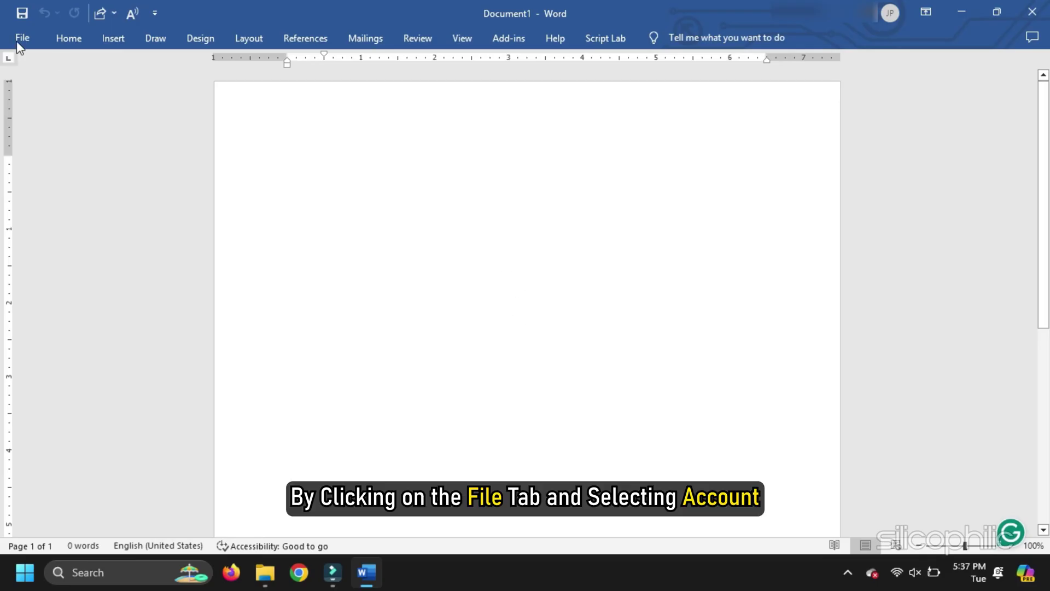
Choose Update Now under Update Options on Word's File > Account page.
{"action": "left_click", "coordinate": [30, 43]}
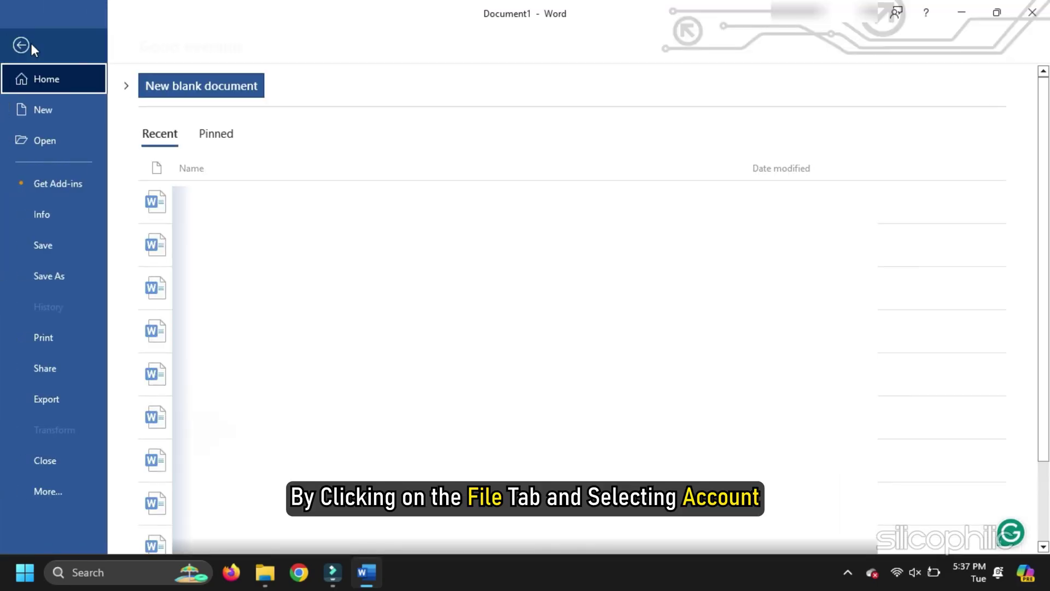
{"action": "left_click", "coordinate": [40, 490]}
{"action": "left_click", "coordinate": [188, 427]}
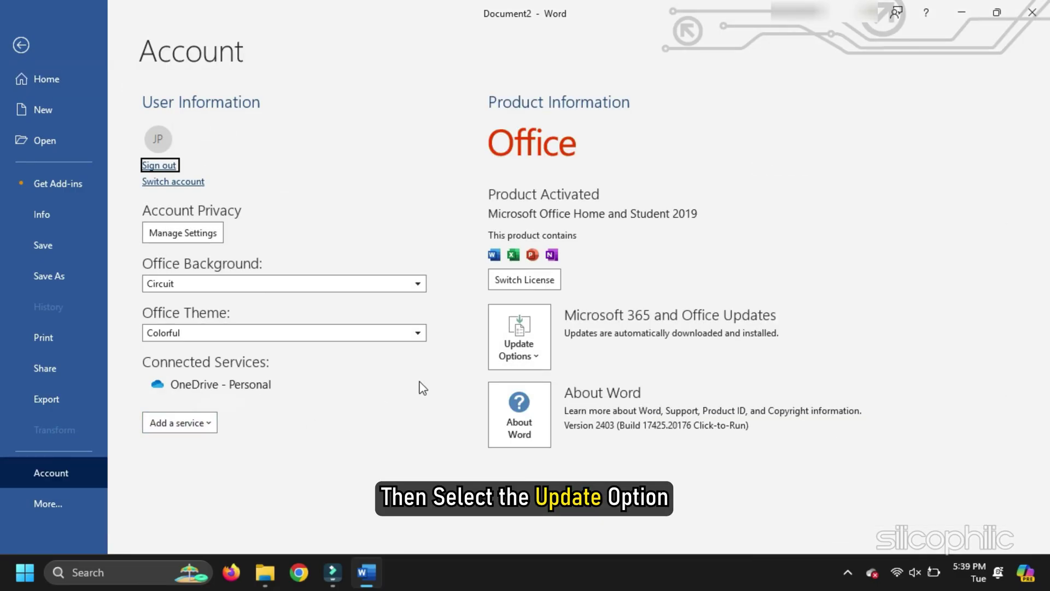
{"action": "left_click", "coordinate": [511, 346]}
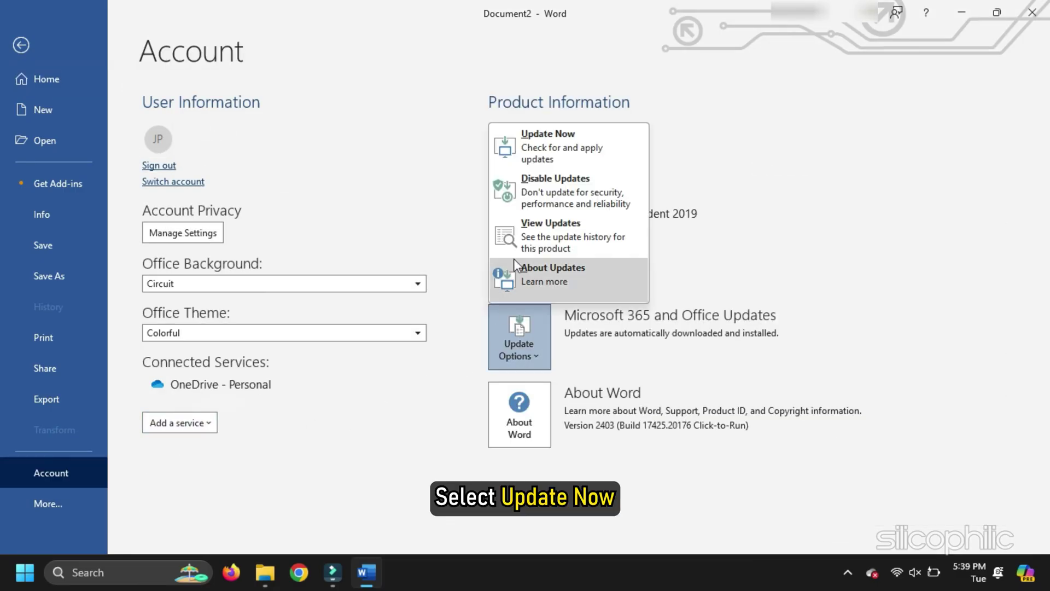
{"action": "left_click", "coordinate": [552, 138]}
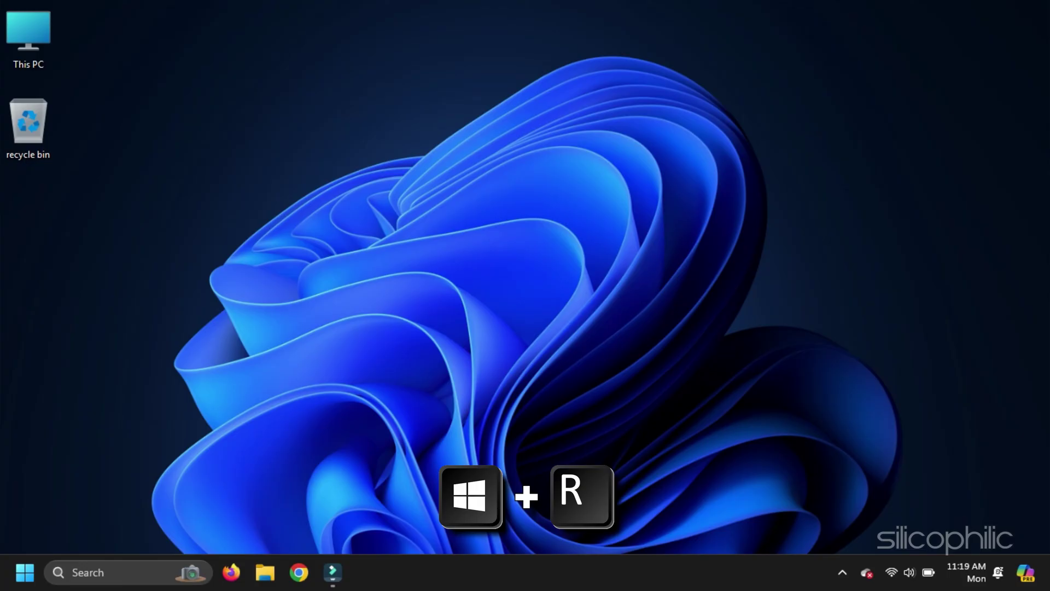
Run appwiz.cpl to open Programs and Features.
{"action": "key", "text": "super+r"}
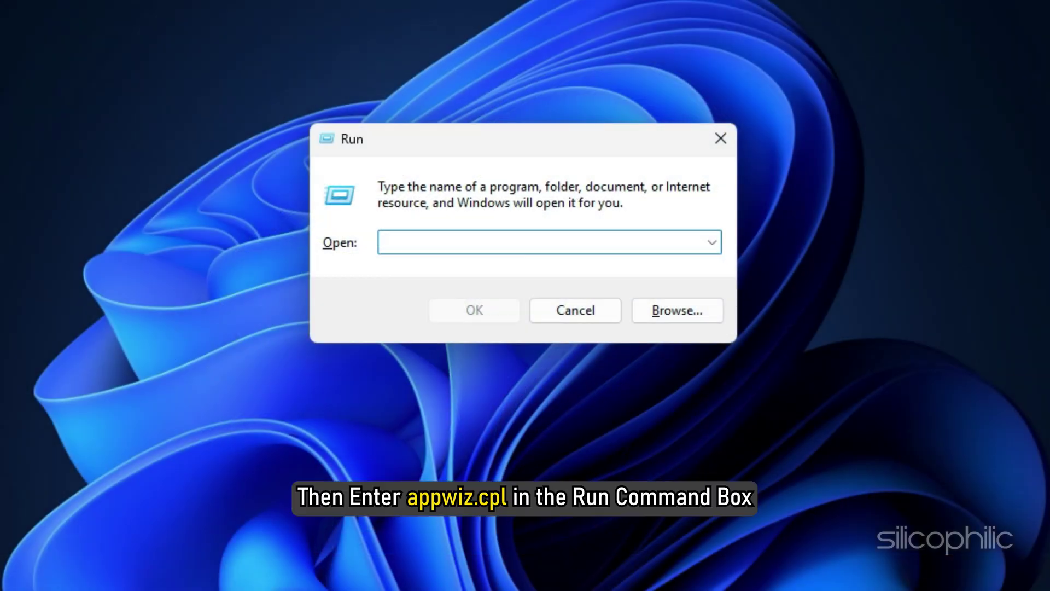
{"action": "type", "text": "appwiz.cpl"}
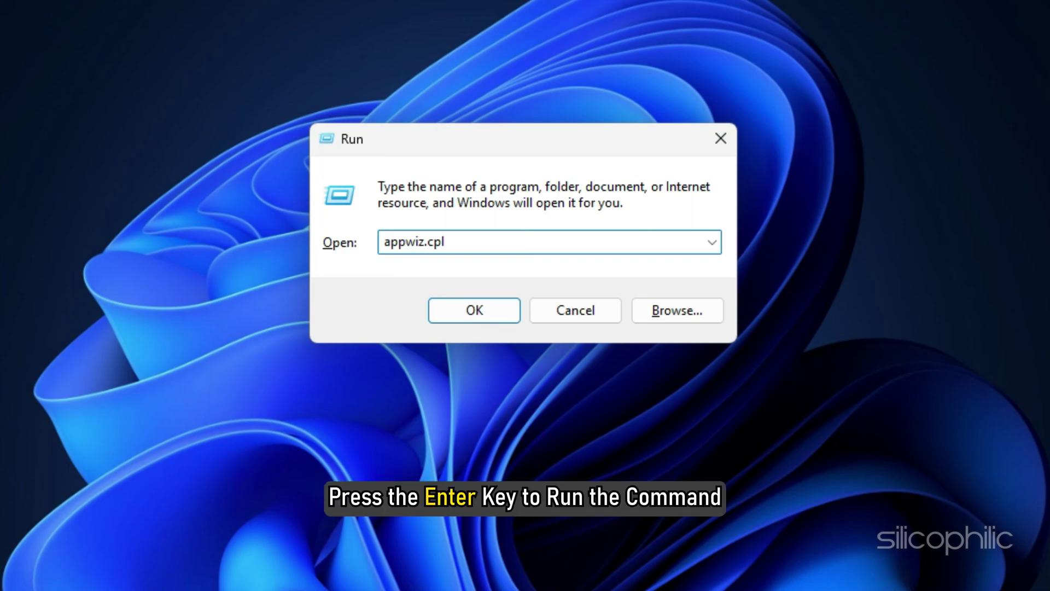
{"action": "key", "text": "Return"}
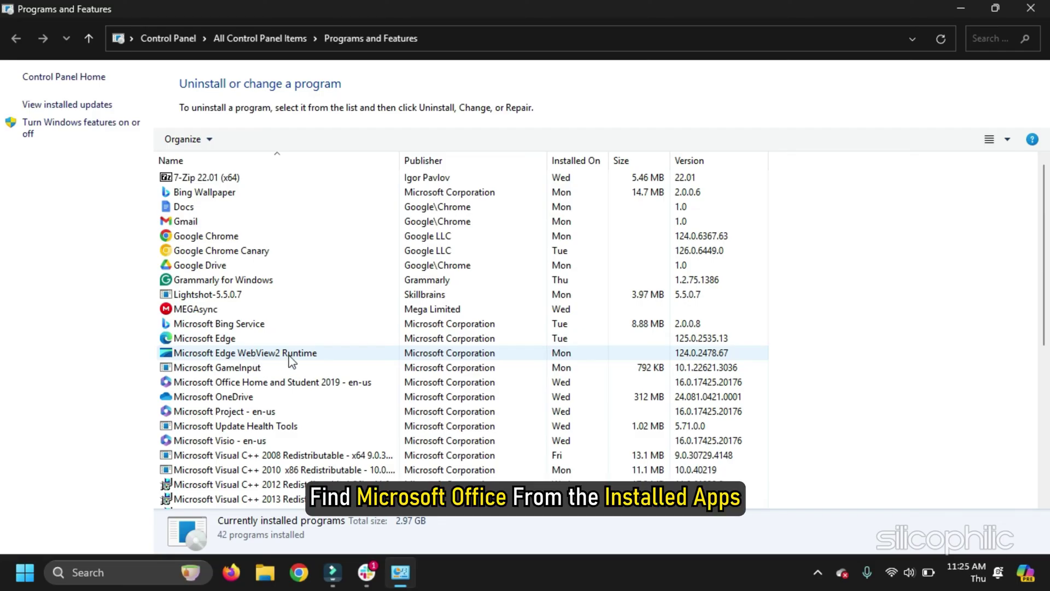
Choose Uninstall for Microsoft Office Home and Student 2019.
{"action": "left_click", "coordinate": [305, 389]}
{"action": "right_click", "coordinate": [305, 390]}
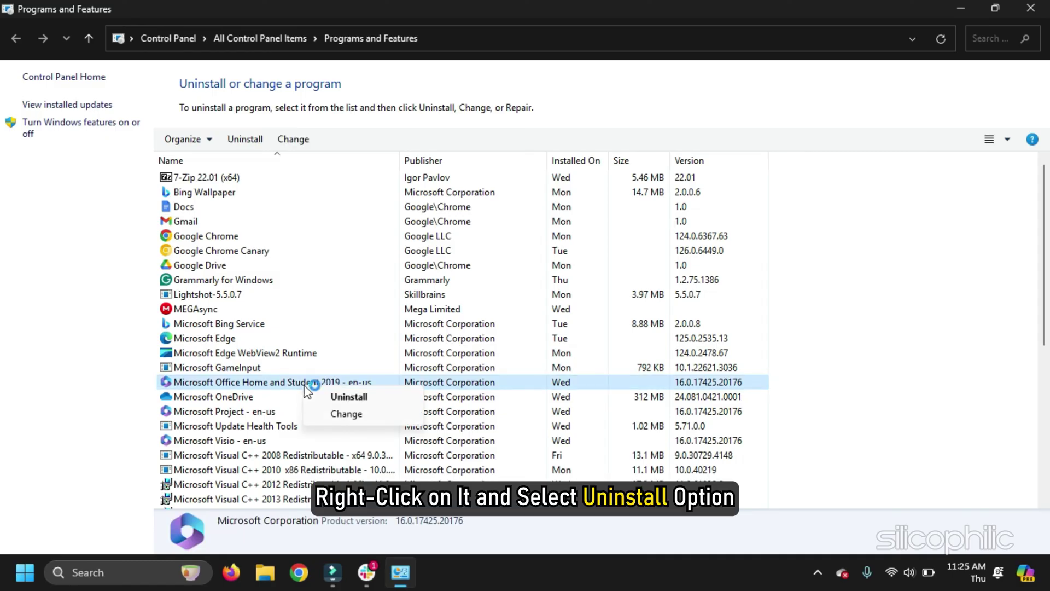
{"action": "left_click", "coordinate": [349, 397]}
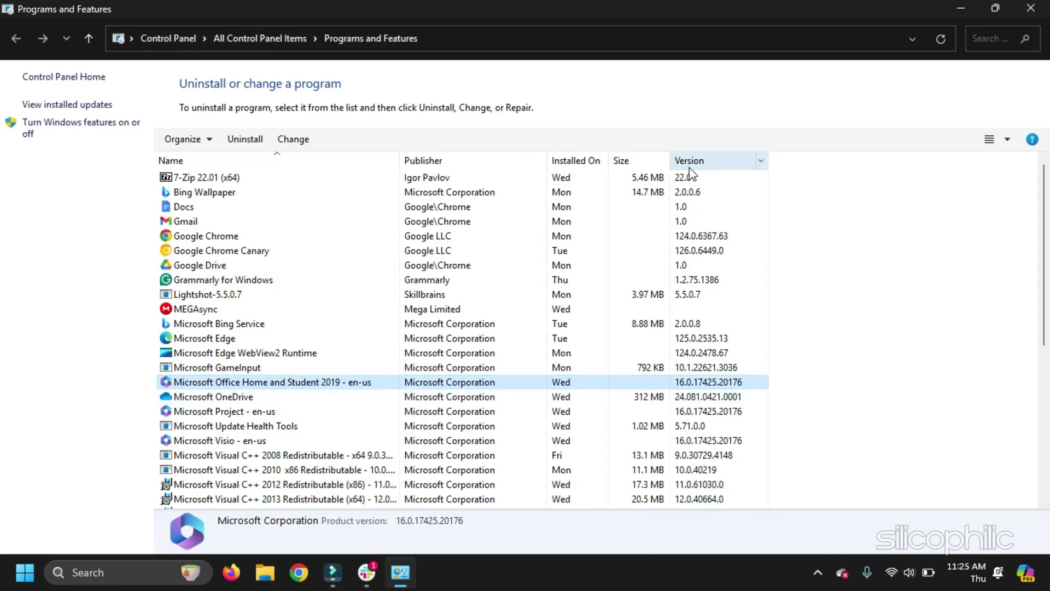